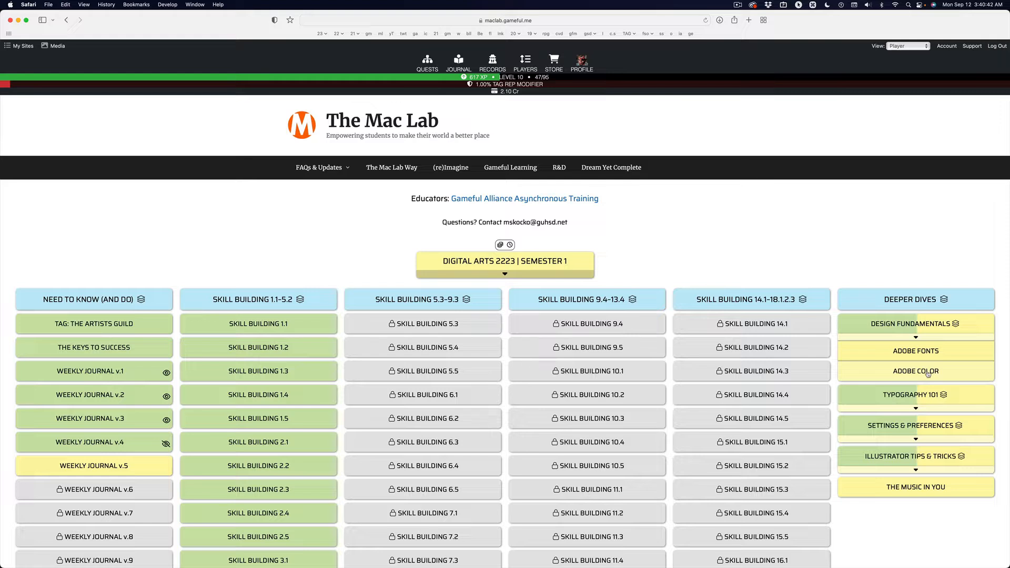
# - Switch to Illustrator, add the Color Blind Safe 01 library theme to the swatches and check its new color group
pyautogui.press('super+Tab')
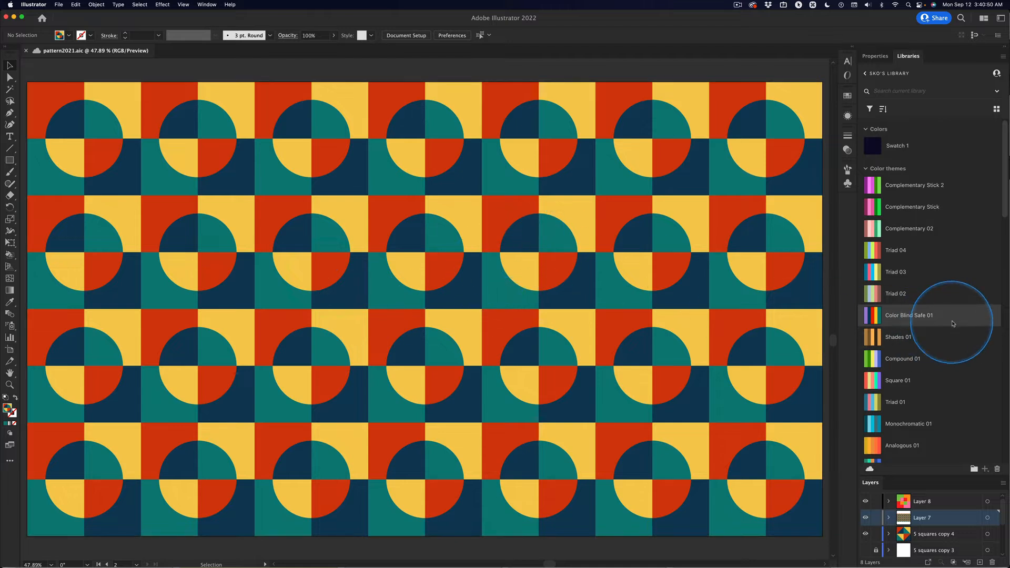
pyautogui.moveTo(871, 316)
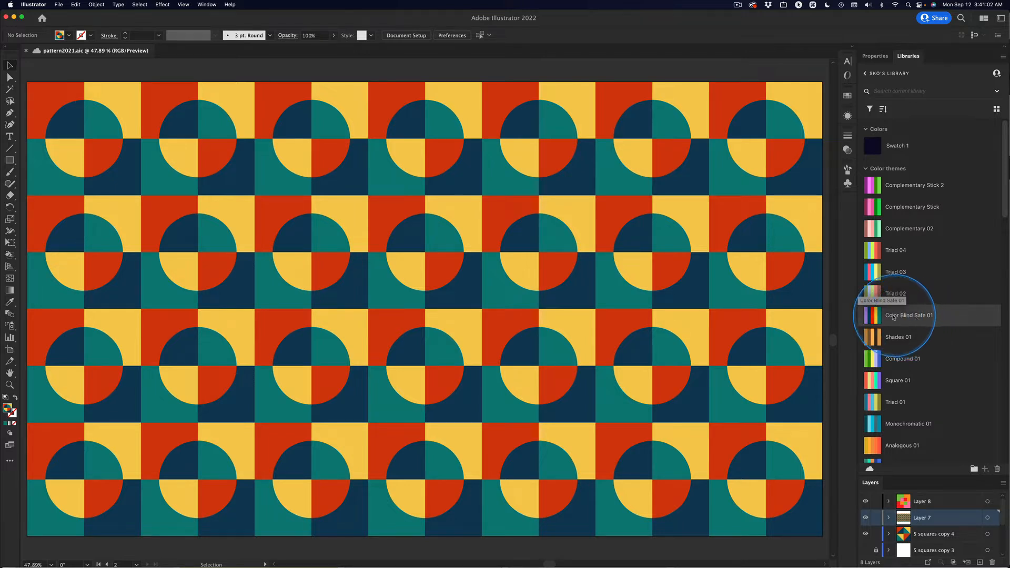
pyautogui.rightClick(876, 317)
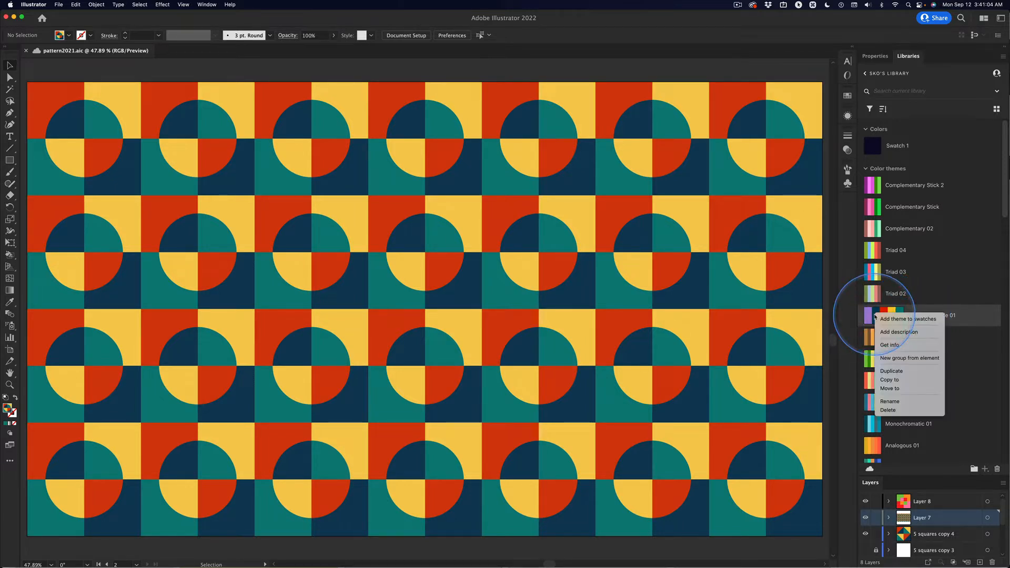
pyautogui.click(901, 319)
pyautogui.click(849, 96)
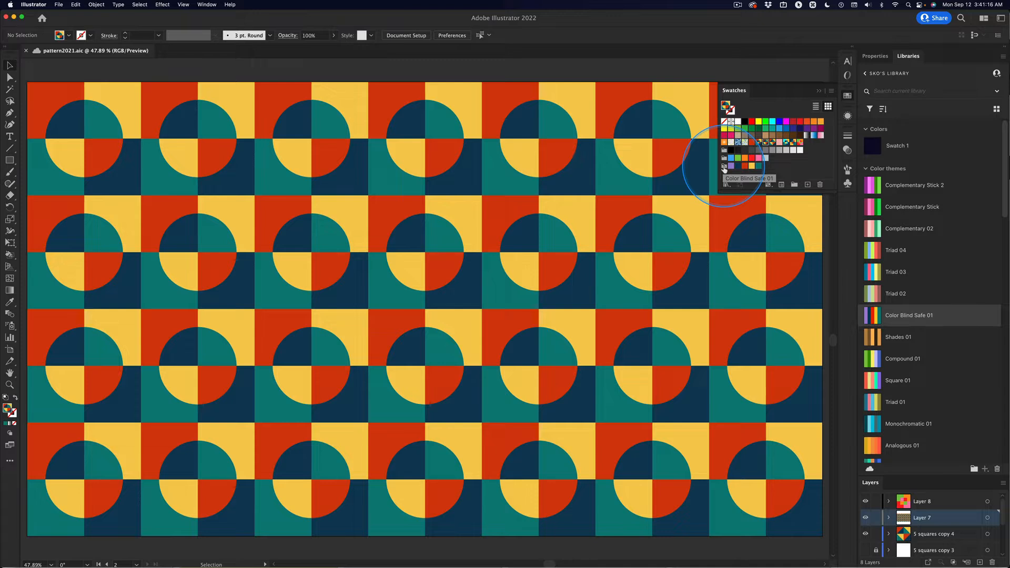
pyautogui.rightClick(875, 315)
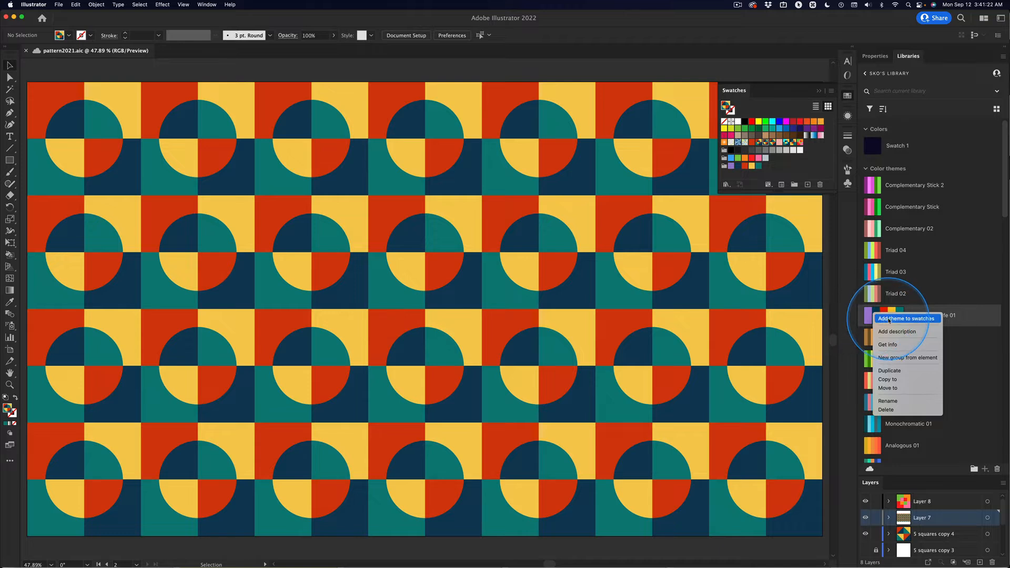
pyautogui.click(725, 175)
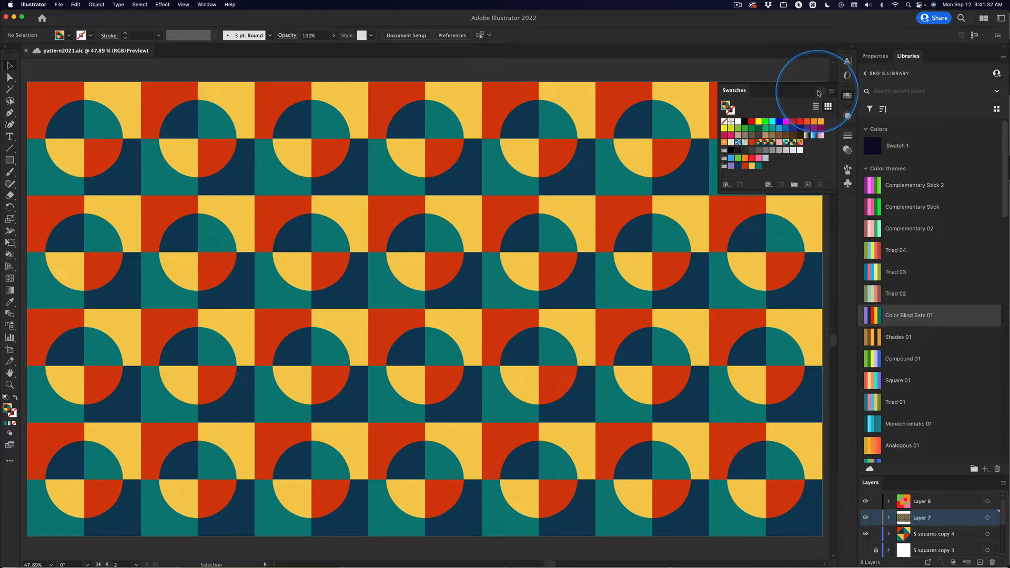
pyautogui.click(847, 96)
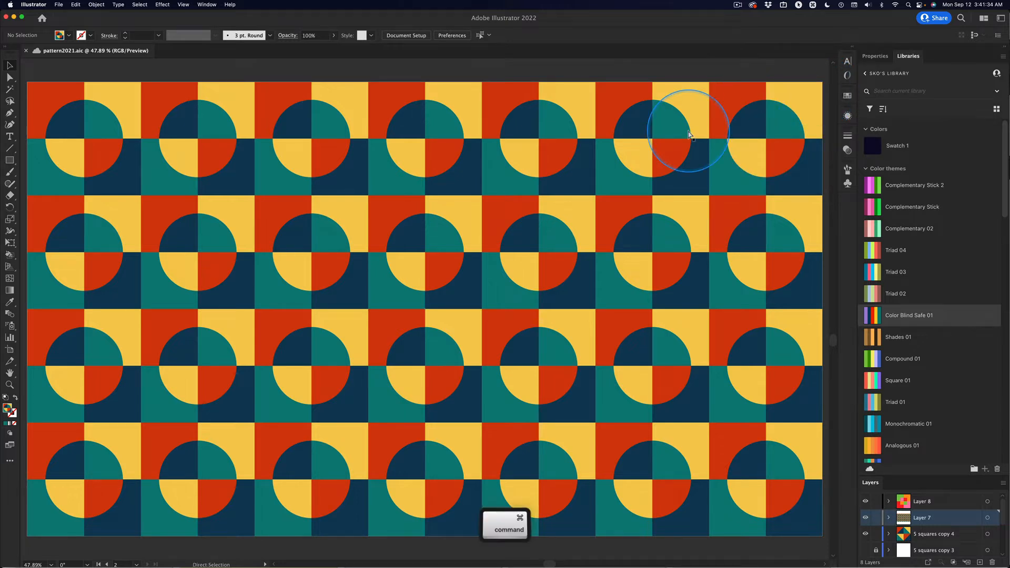
# - Hide the 5 squares copy 4 layer and Layer 8 to uncover the circle tile above the large pattern
pyautogui.press('super+minus')
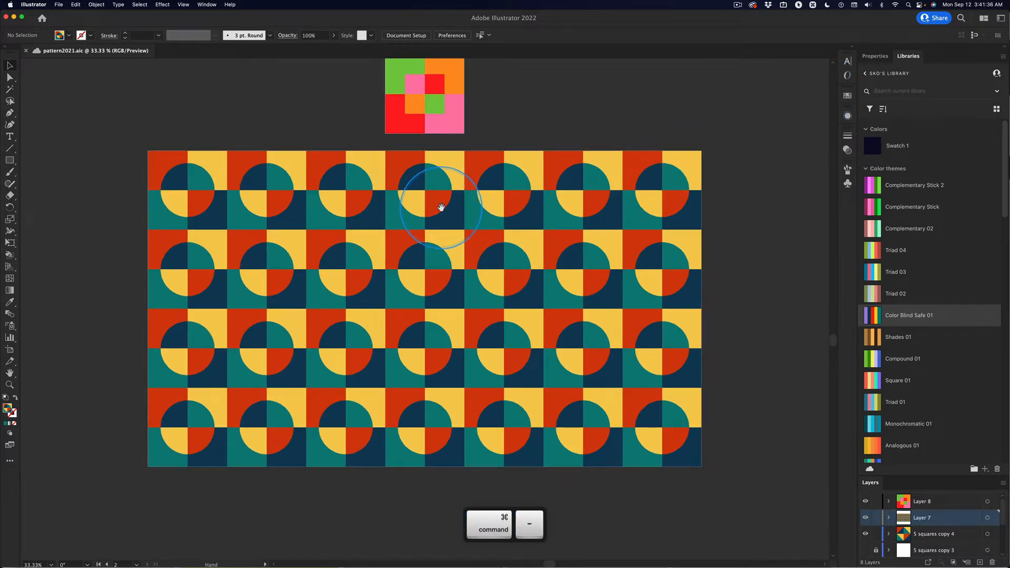
pyautogui.moveTo(441, 208); pyautogui.dragTo(439, 251)
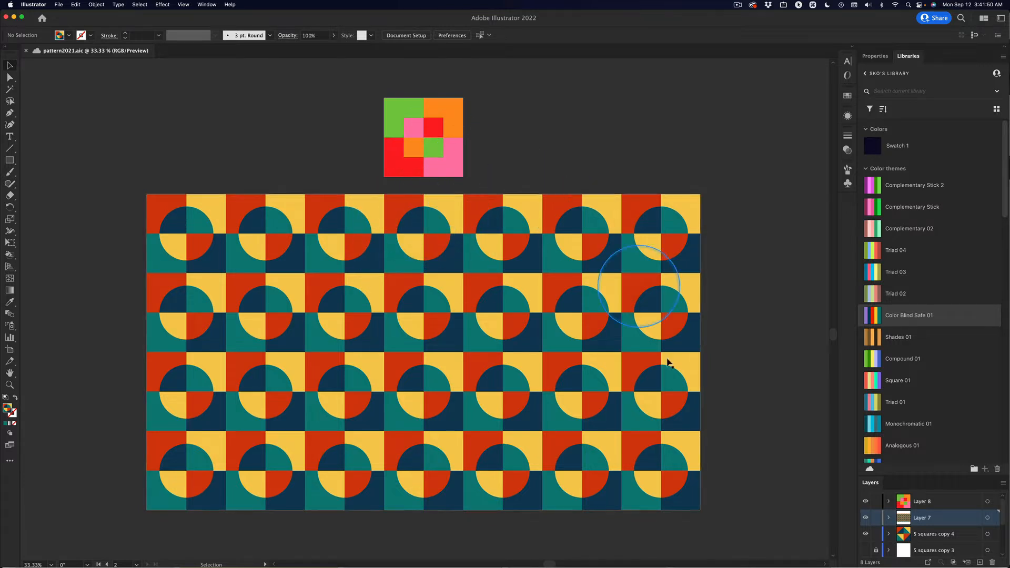
pyautogui.scroll(-4, 960, 544)
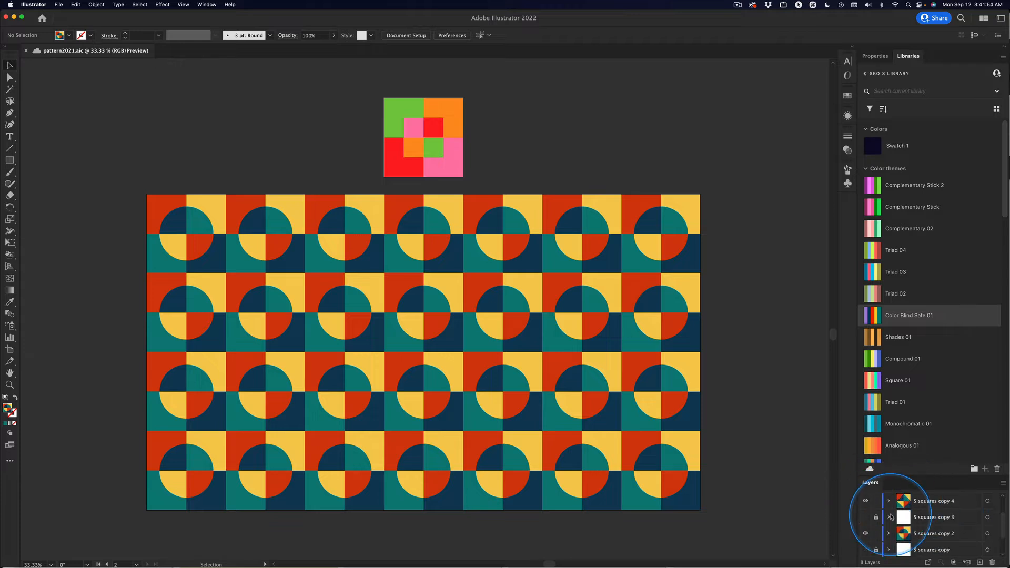
pyautogui.scroll(3, 887, 516)
pyautogui.click(866, 517)
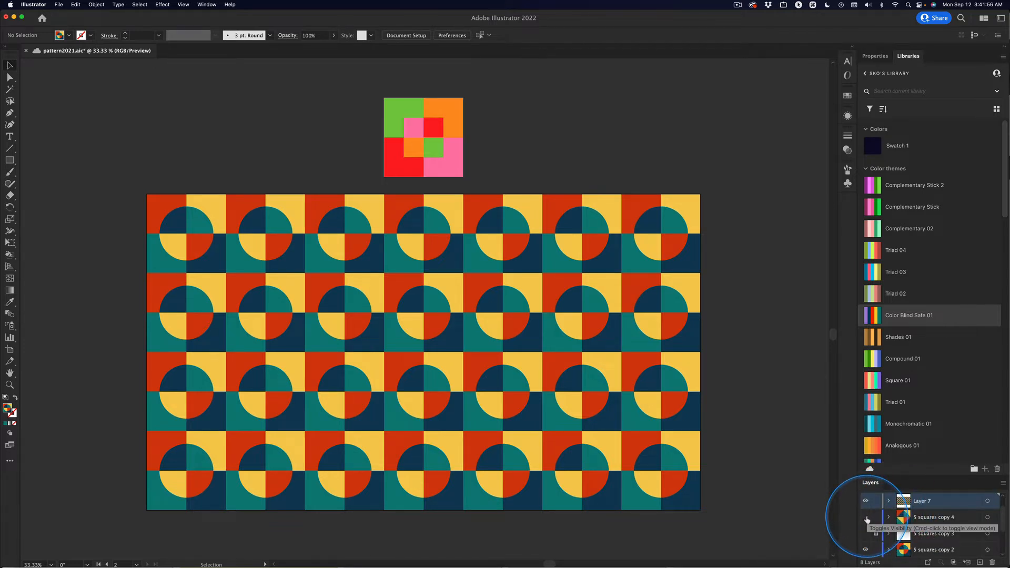
pyautogui.scroll(1, 870, 507)
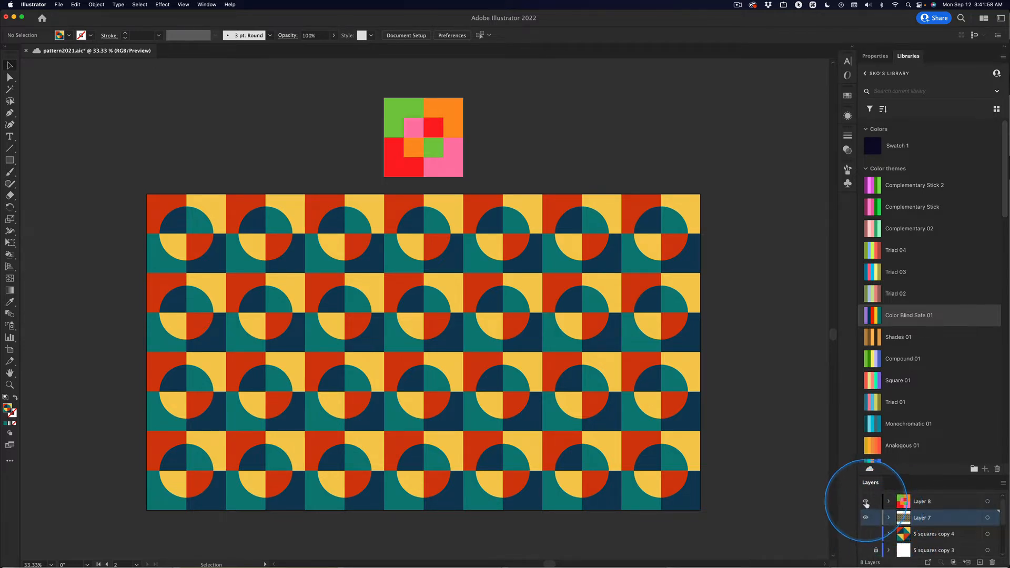
pyautogui.click(865, 502)
pyautogui.scroll(-3, 947, 505)
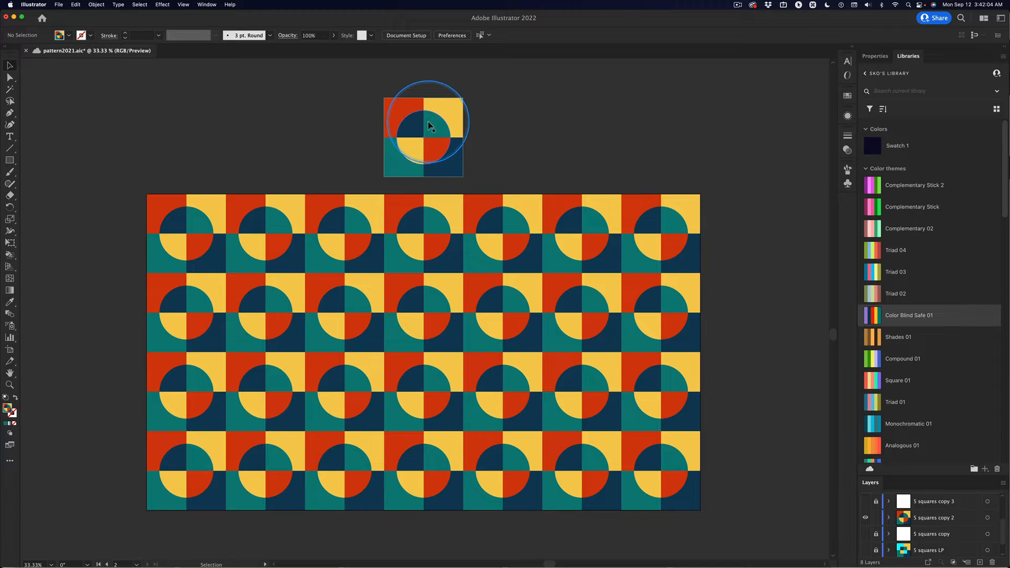
# - Inspect the circle tile's width and height, and select the large pattern rectangle for comparison
pyautogui.click(427, 125)
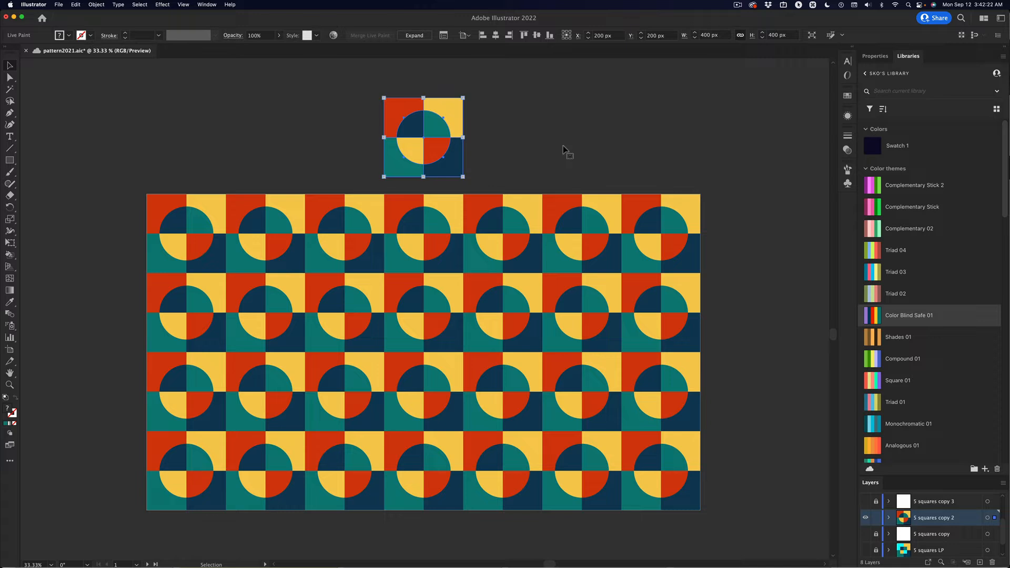
pyautogui.click(282, 159)
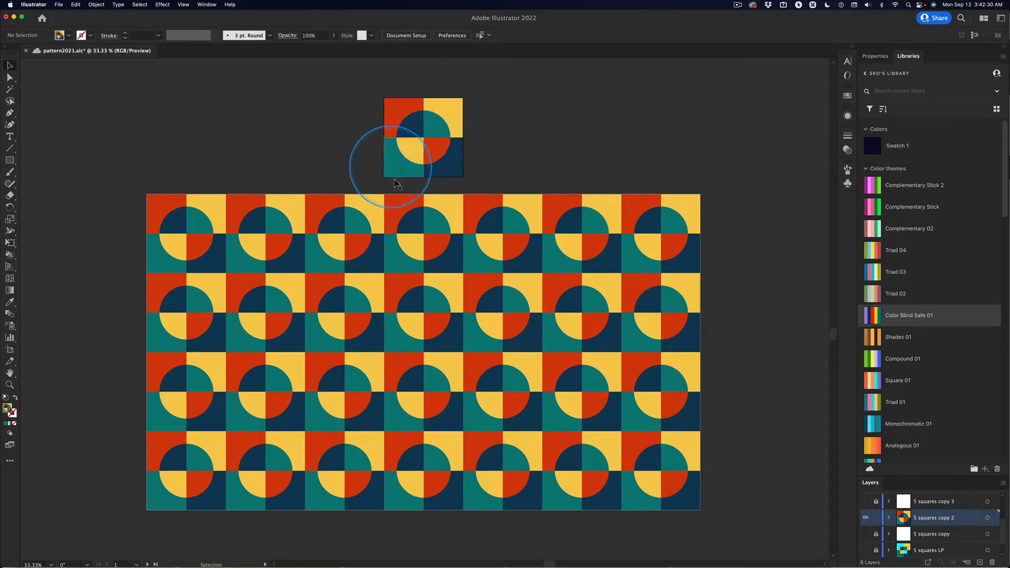
pyautogui.click(405, 115)
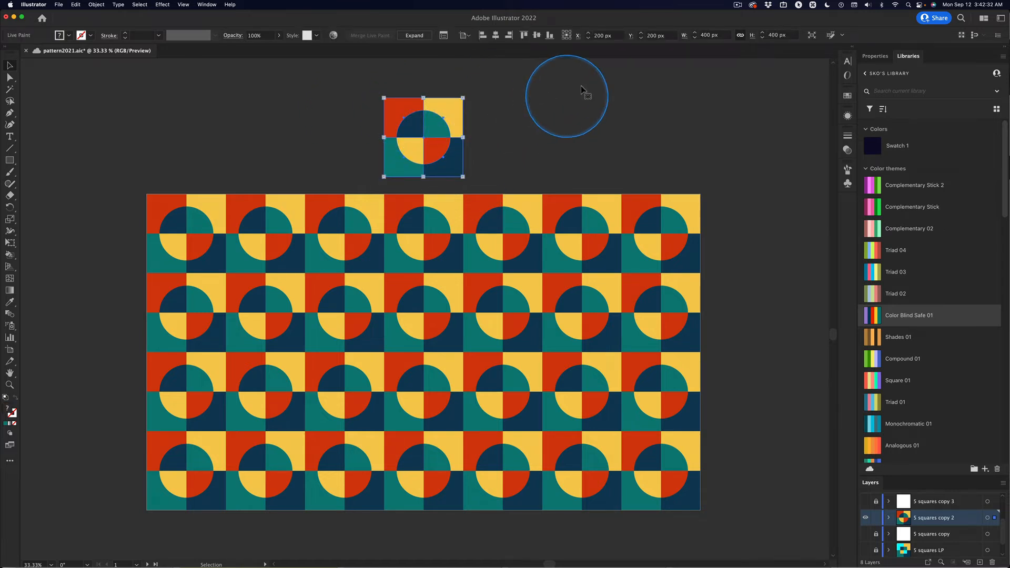
pyautogui.press('ctrl')
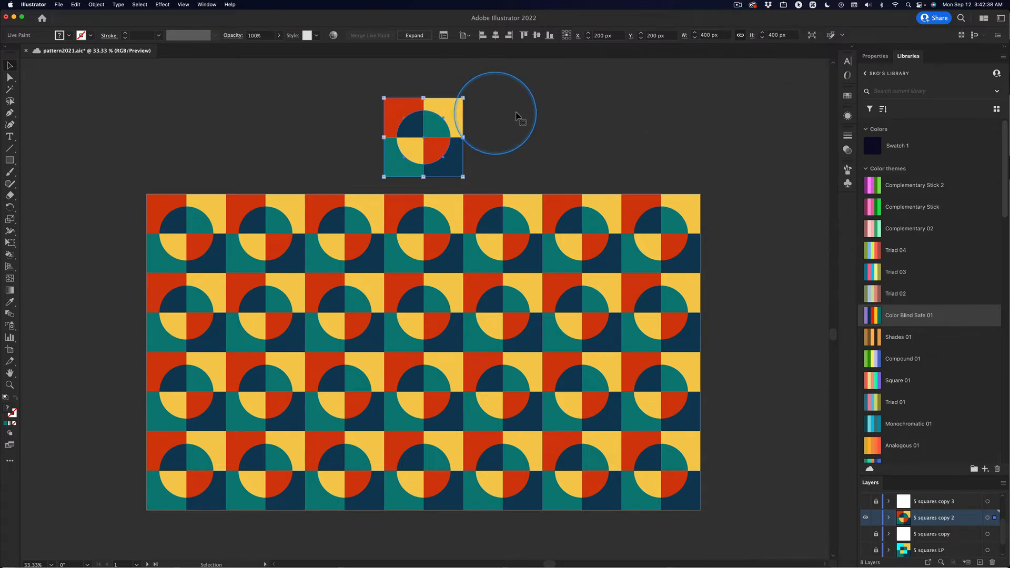
pyautogui.click(266, 282)
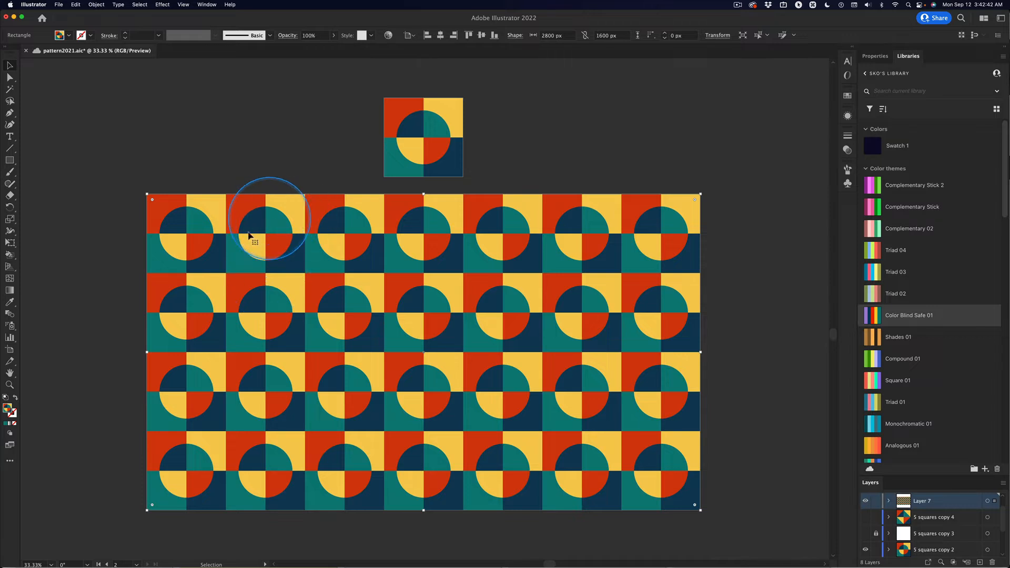
# - Examine the dimensions of the tile's artboard and the pattern's artboard with the Artboard tool
pyautogui.click(45, 342)
pyautogui.click(11, 350)
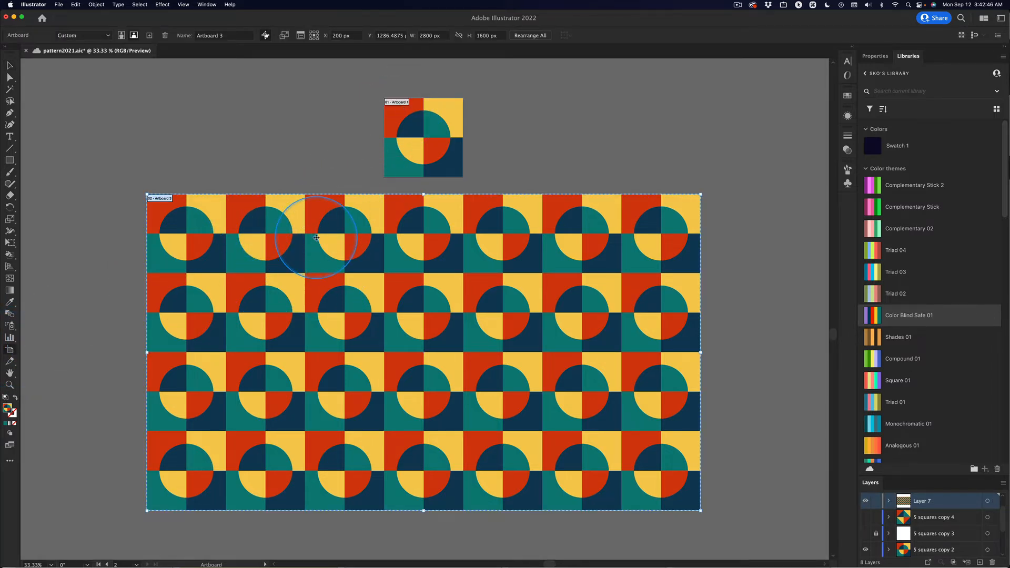
pyautogui.click(413, 124)
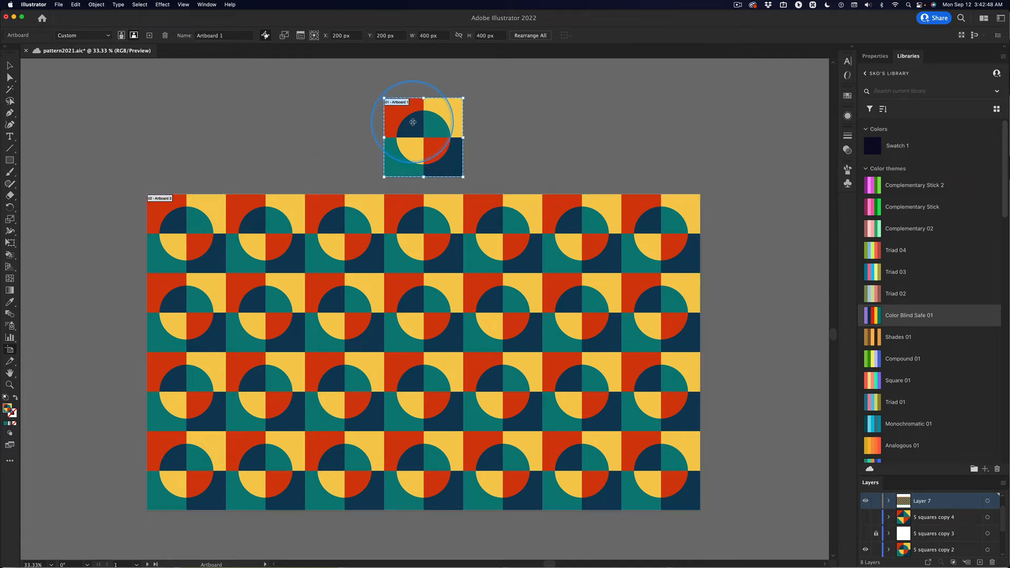
pyautogui.click(297, 237)
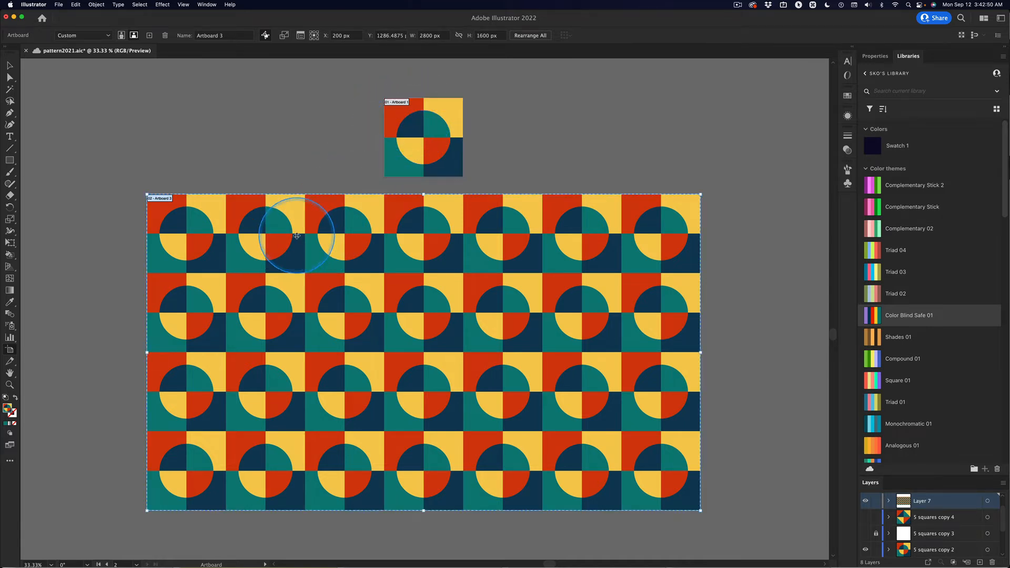
pyautogui.click(9, 65)
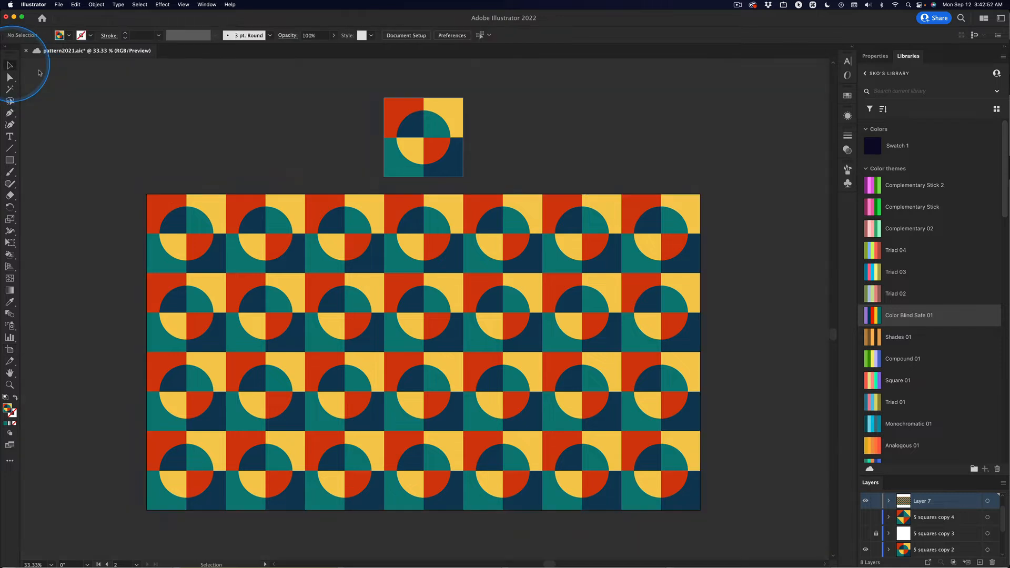
# - Check the pattern rectangle's width and set the circle tile's reference point to its upper-left corner
pyautogui.click(192, 224)
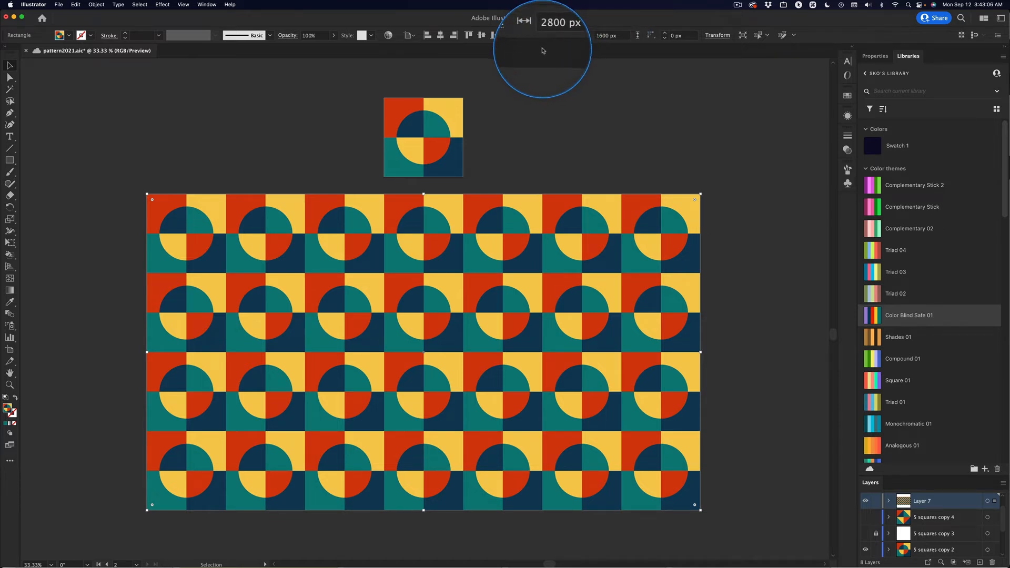
pyautogui.click(447, 117)
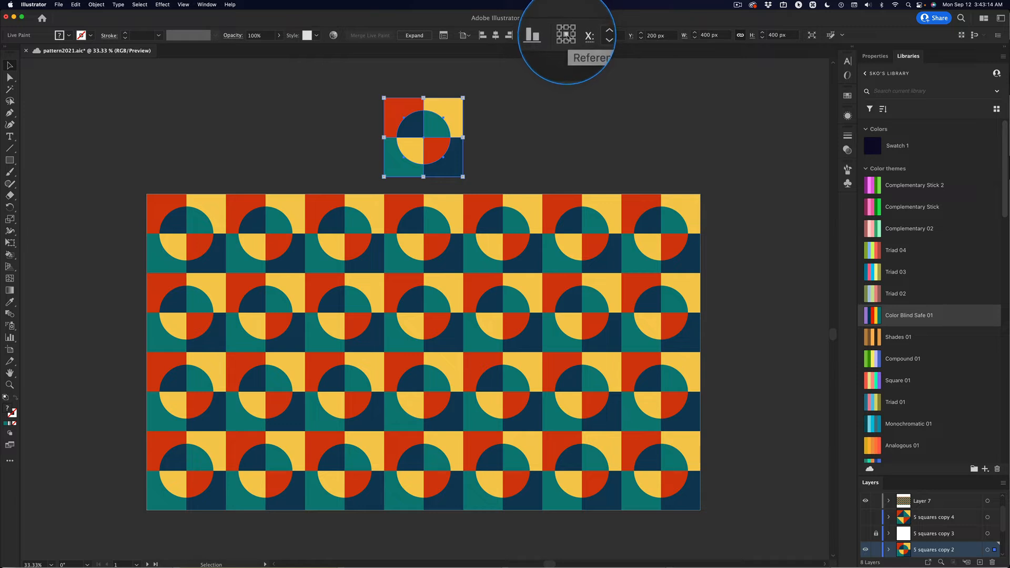
pyautogui.click(564, 32)
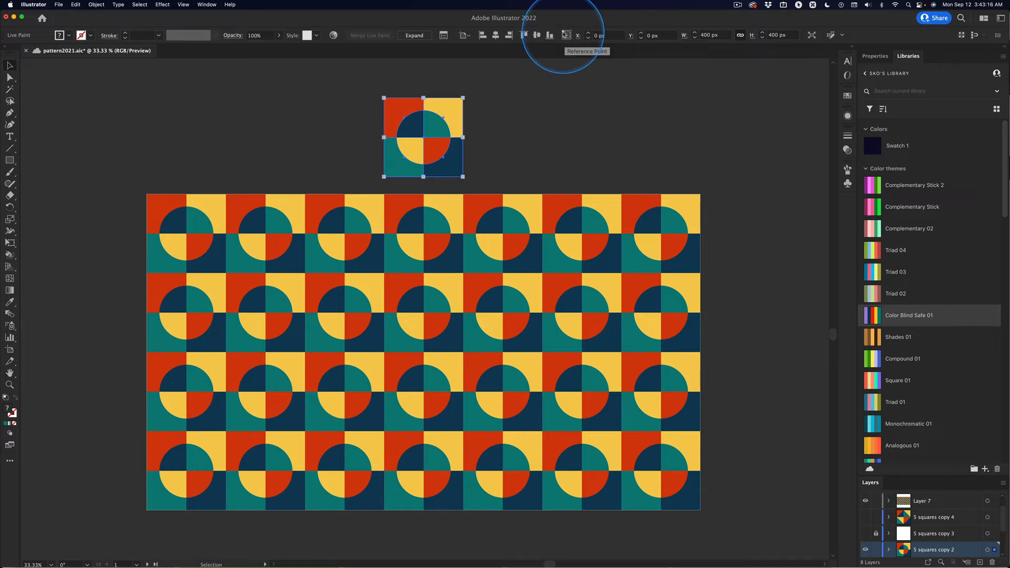
pyautogui.press('ctrl')
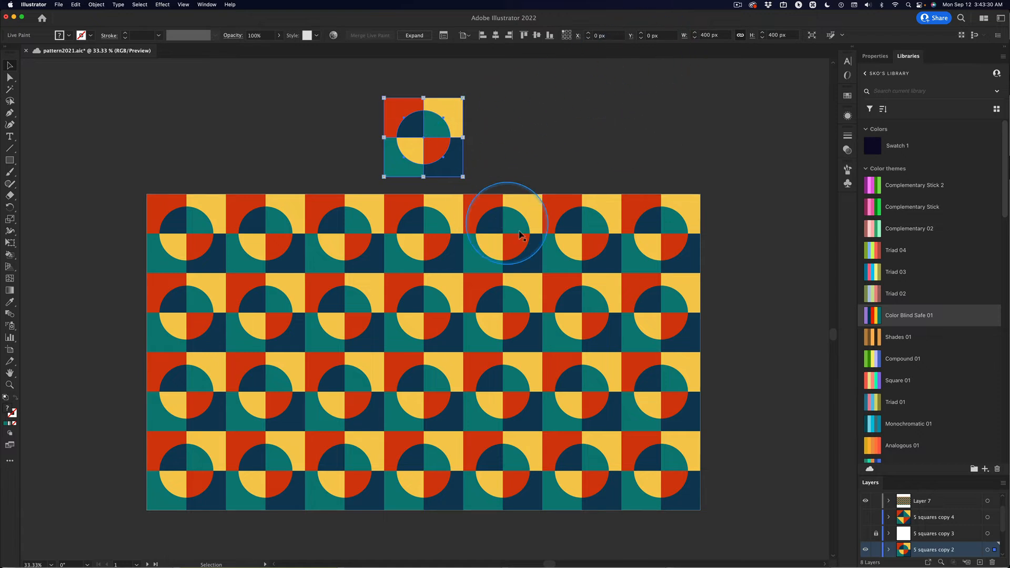
# - Select the large pattern rectangle again and review its width and height
pyautogui.click(600, 210)
pyautogui.press('shift')
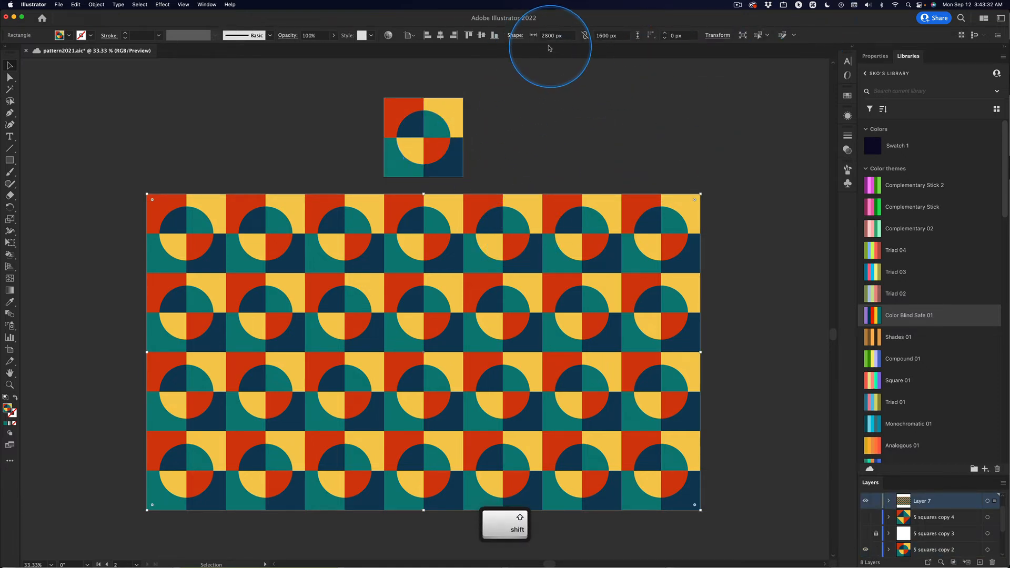
pyautogui.press('ctrl')
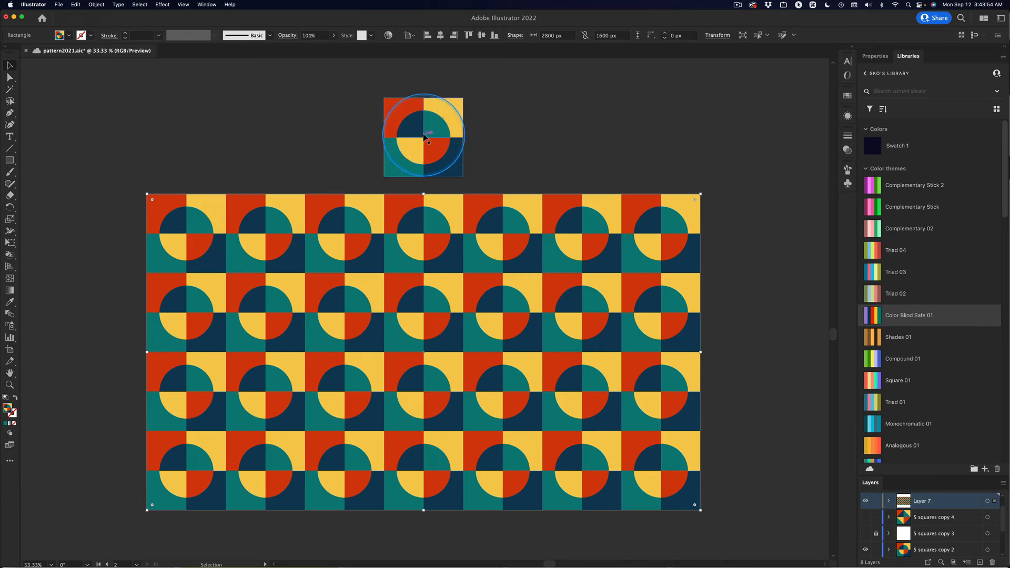
# - Compare the Color Blind Safe 01 swatch group with its library theme and the colors in the tile and pattern rectangle
pyautogui.click(424, 140)
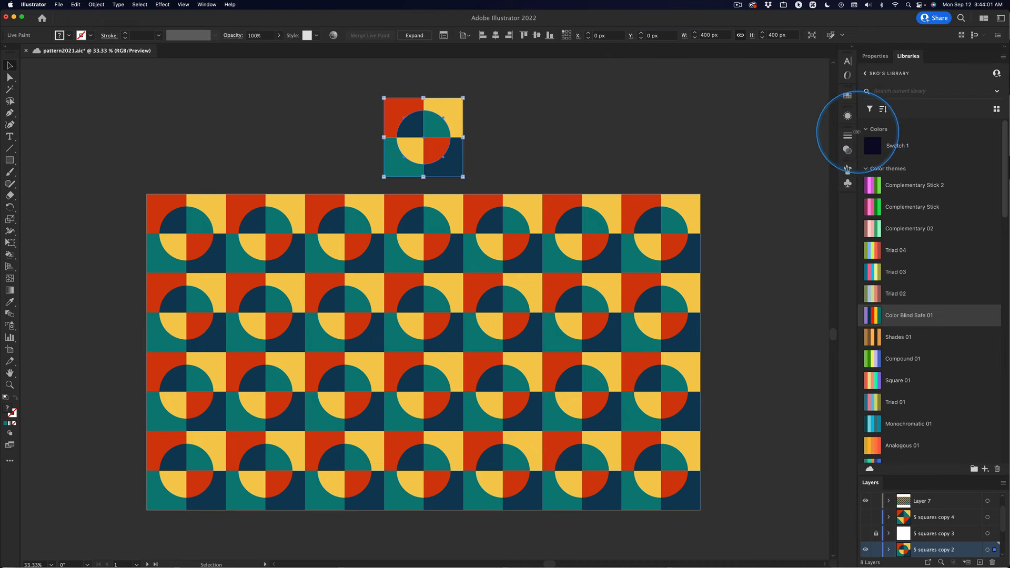
pyautogui.click(847, 96)
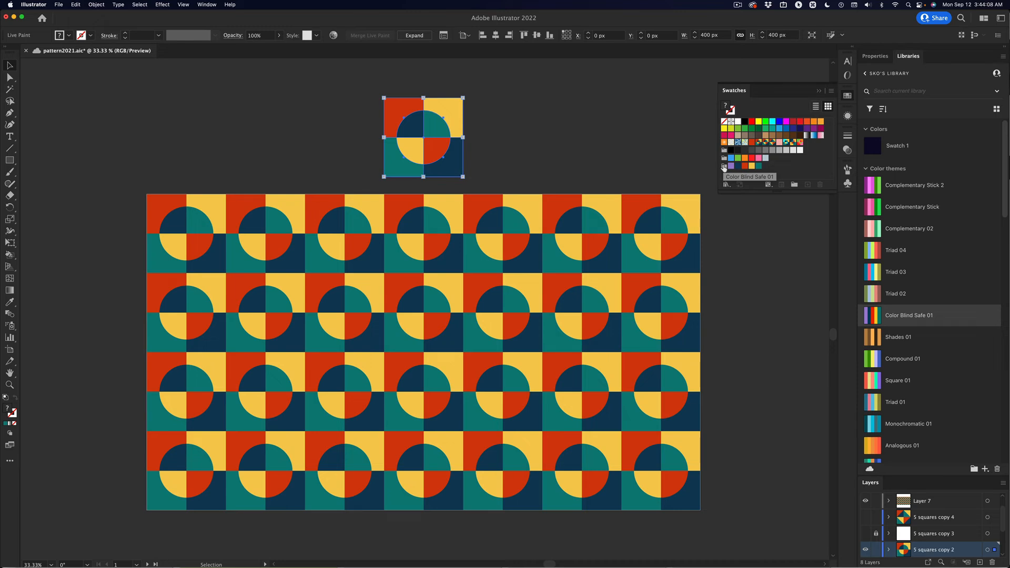
pyautogui.moveTo(724, 168); pyautogui.dragTo(912, 321)
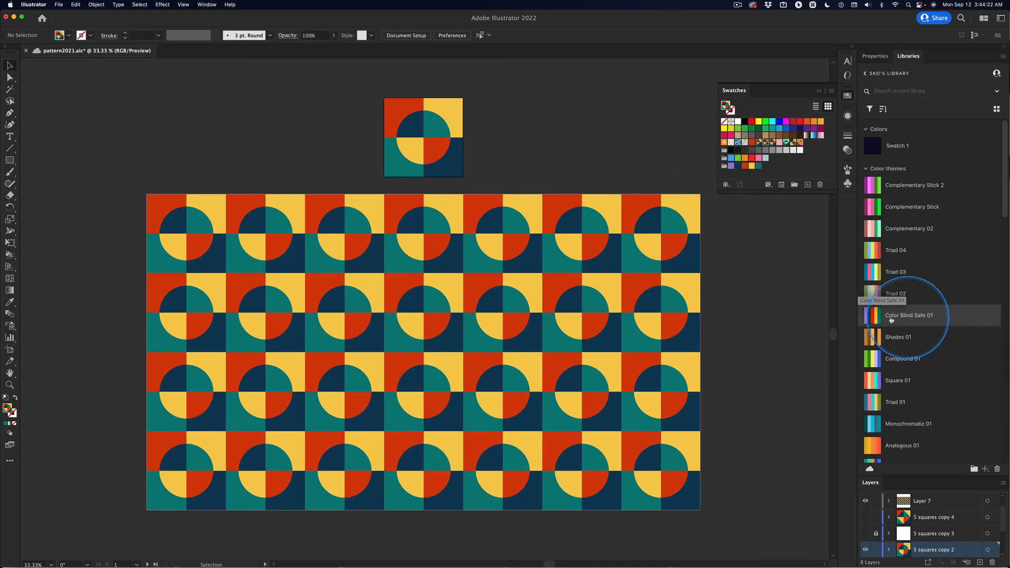
pyautogui.click(313, 246)
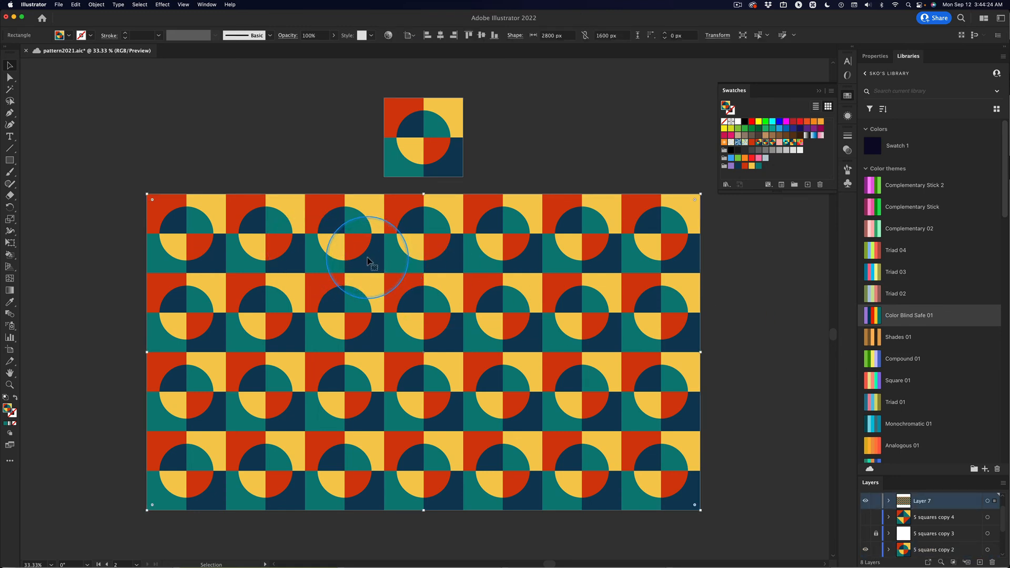